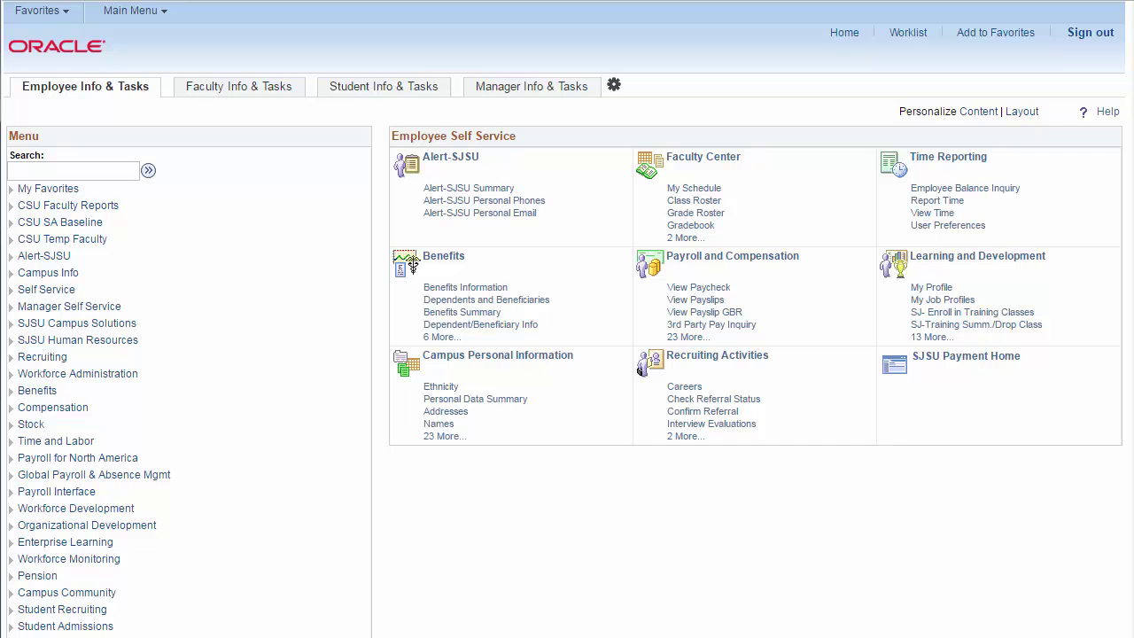
scroll(412, 265, down, 6)
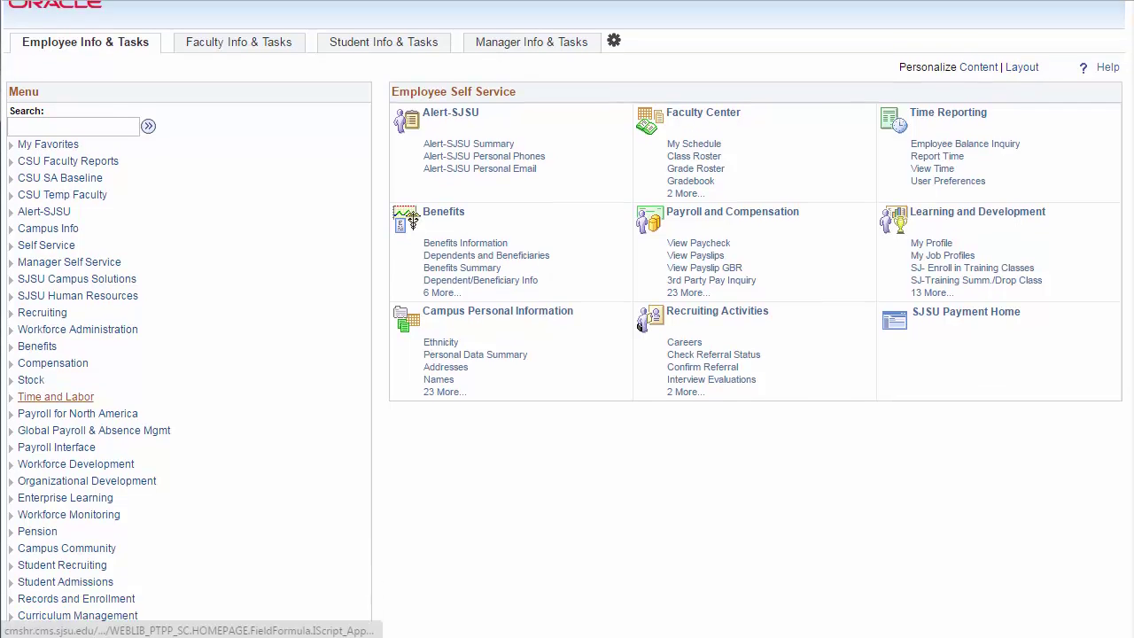
scroll(71, 444, down, 3)
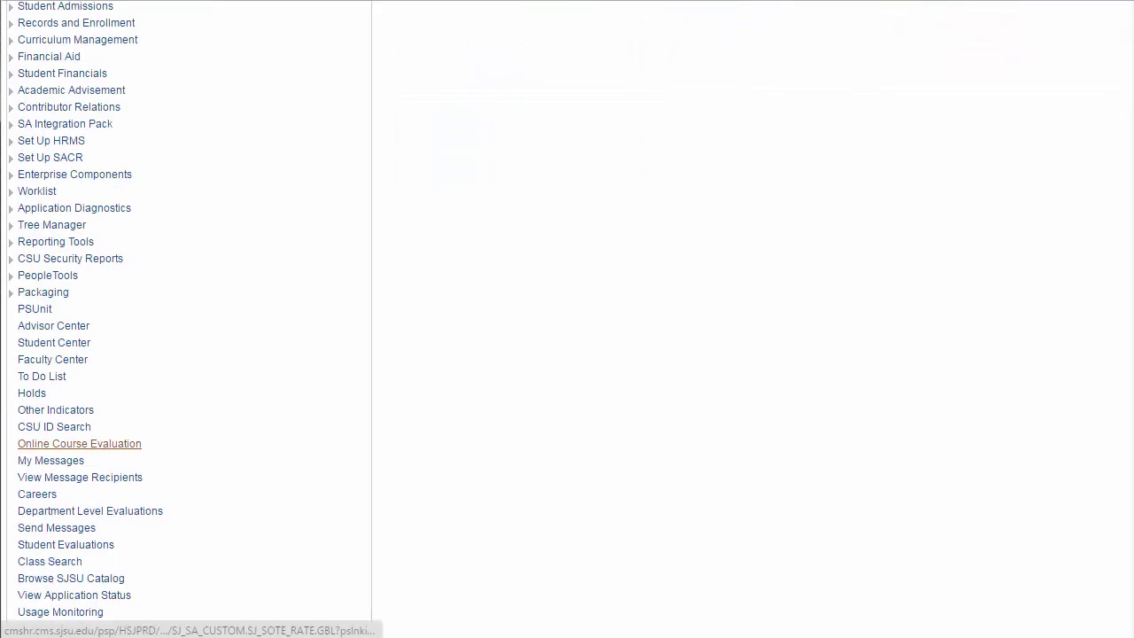
scroll(54, 337, up, 10)
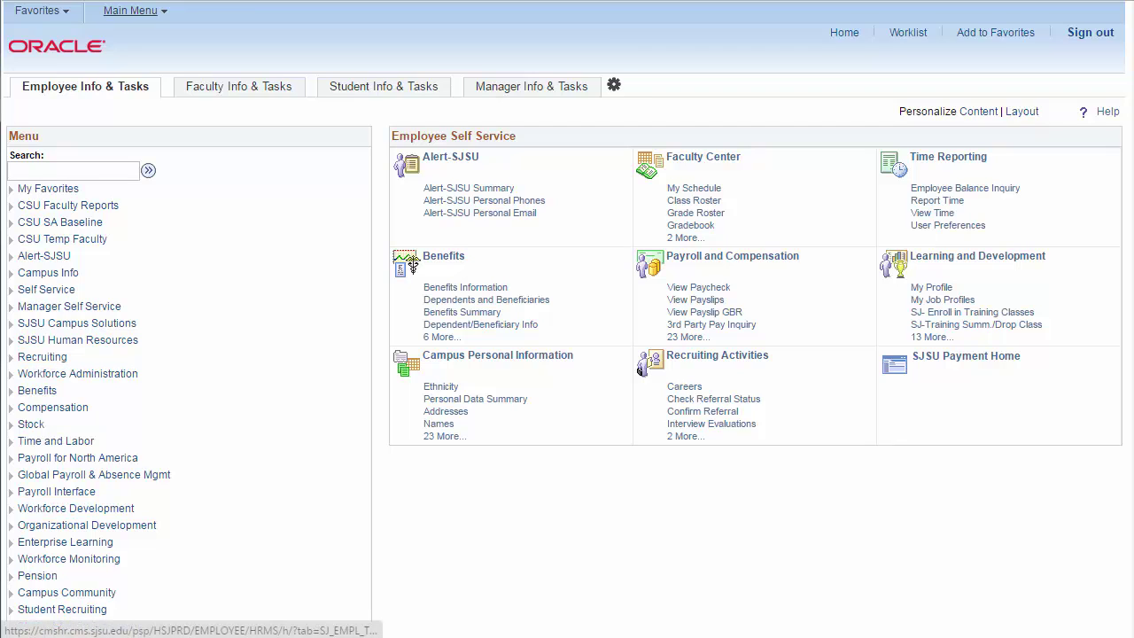
Open the Admissions Inquiry page found under CSU SA Baseline, CSU Admissions, Admissions Inquiry, Inquire
click(130, 11)
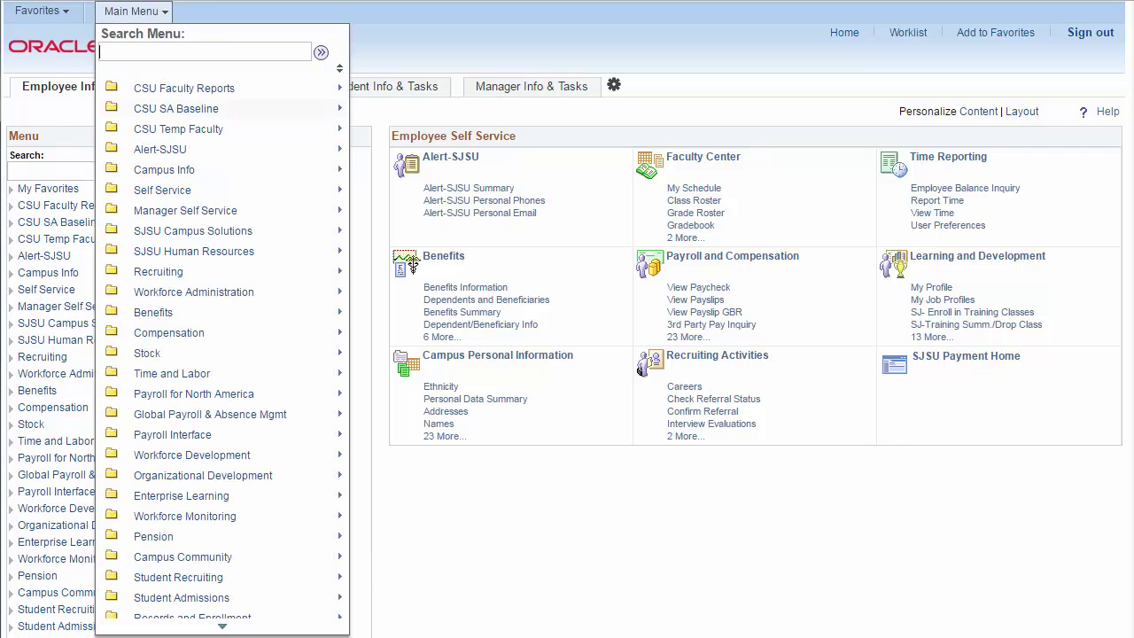
mouse_move(178, 109)
mouse_move(326, 124)
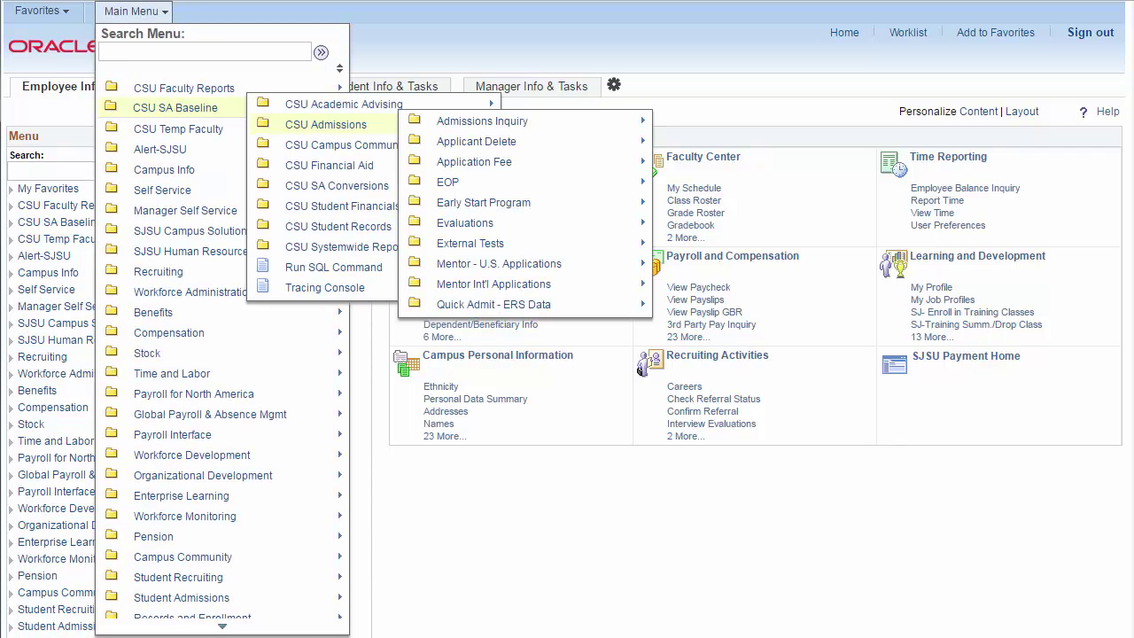
mouse_move(482, 121)
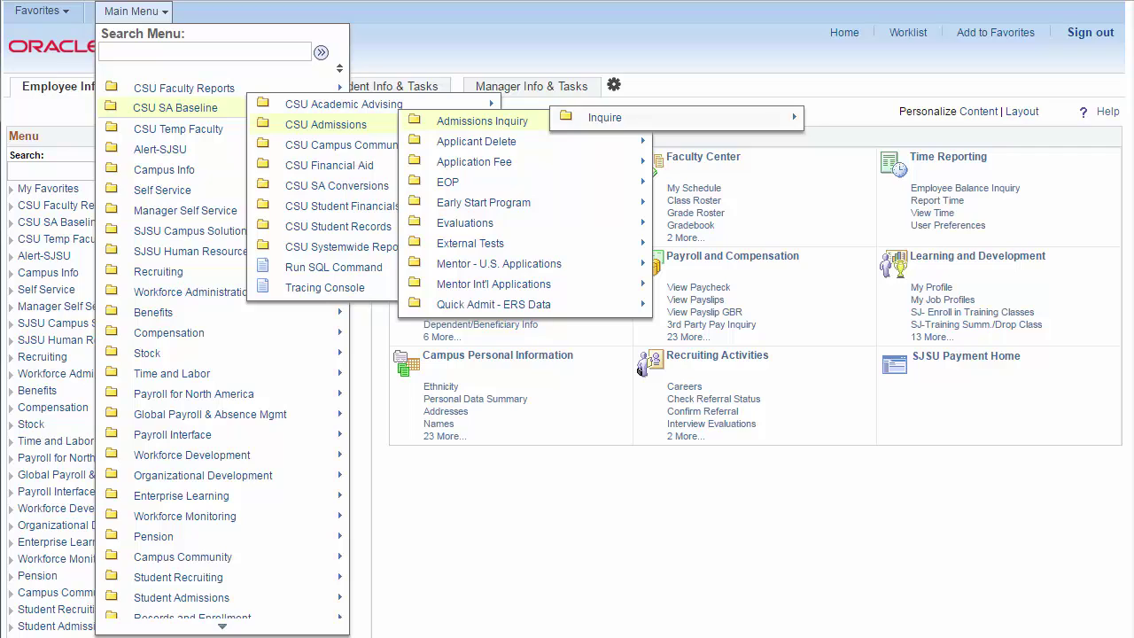
mouse_move(604, 117)
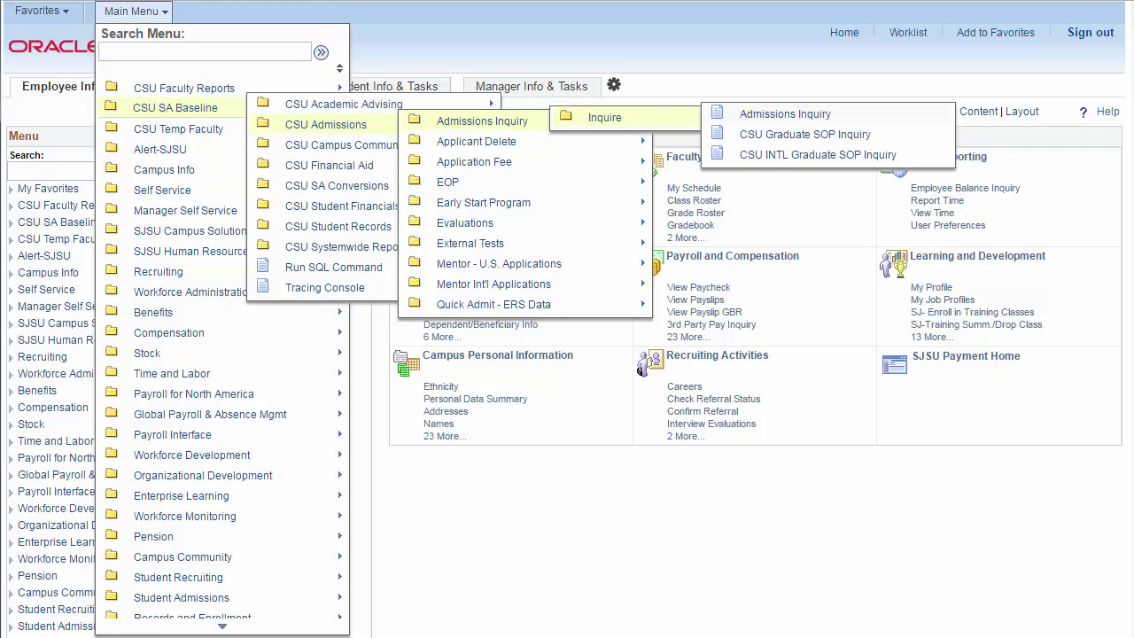
click(785, 114)
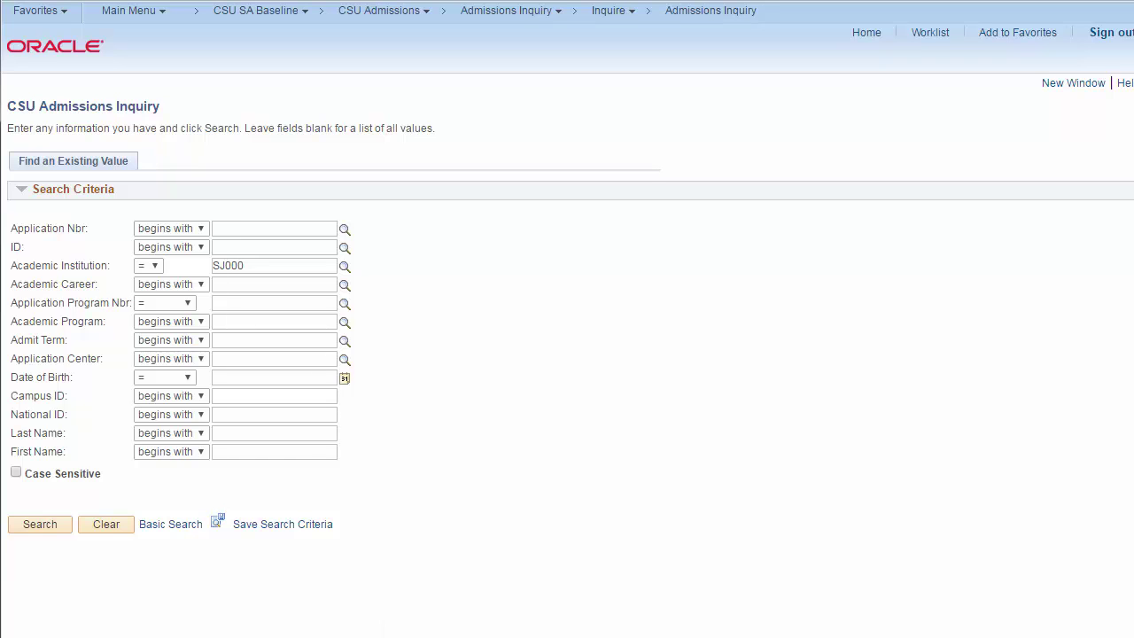
Save the CSU Admissions Inquiry search page as a favorite named Application Snapshot and check the favorites list
click(1017, 32)
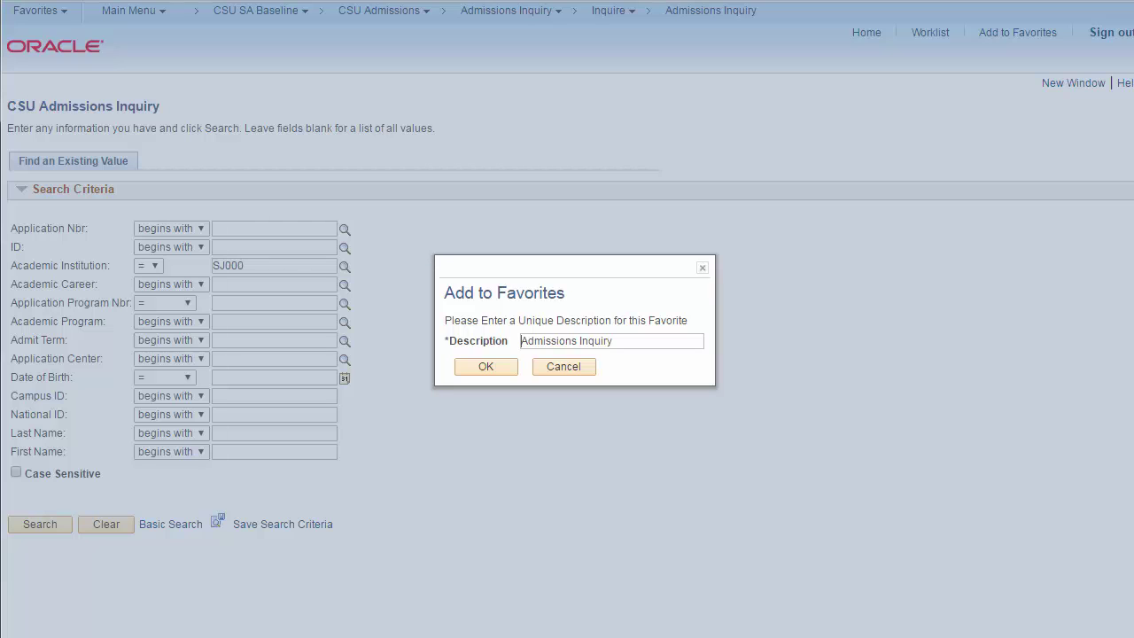
key(ctrl+a)
text(Application Snapshot)
key(Tab)
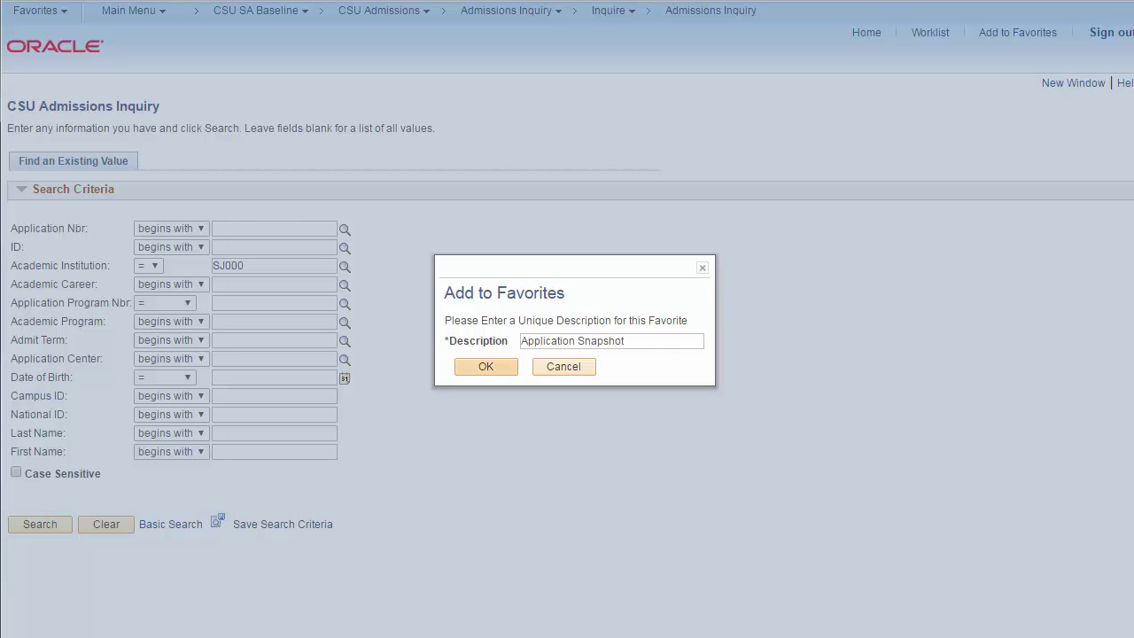
key(Return)
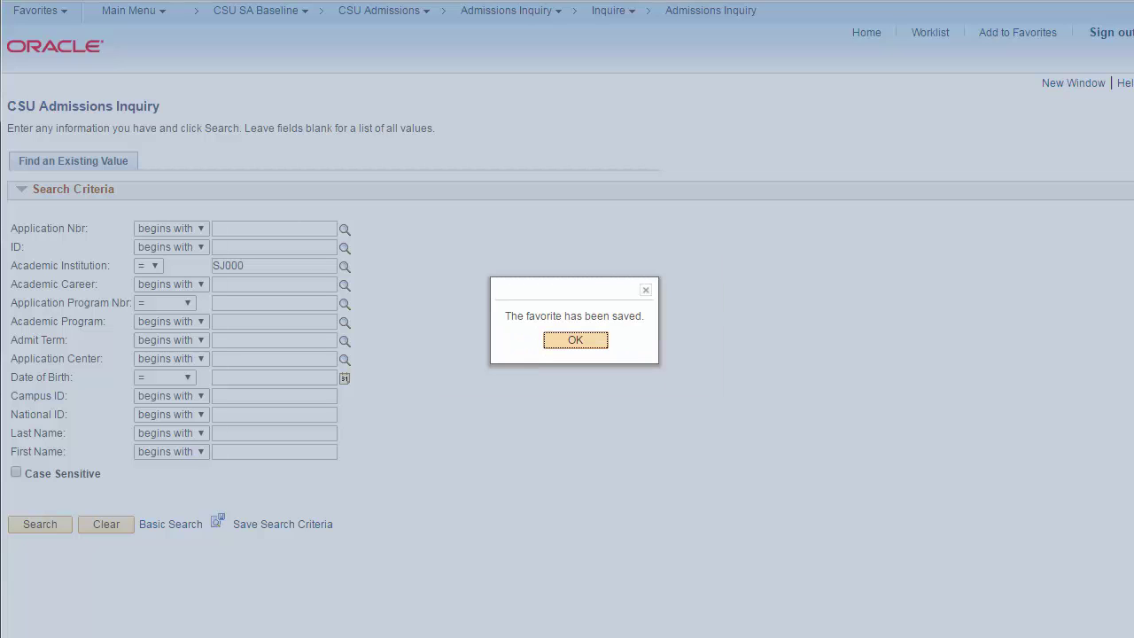
click(591, 343)
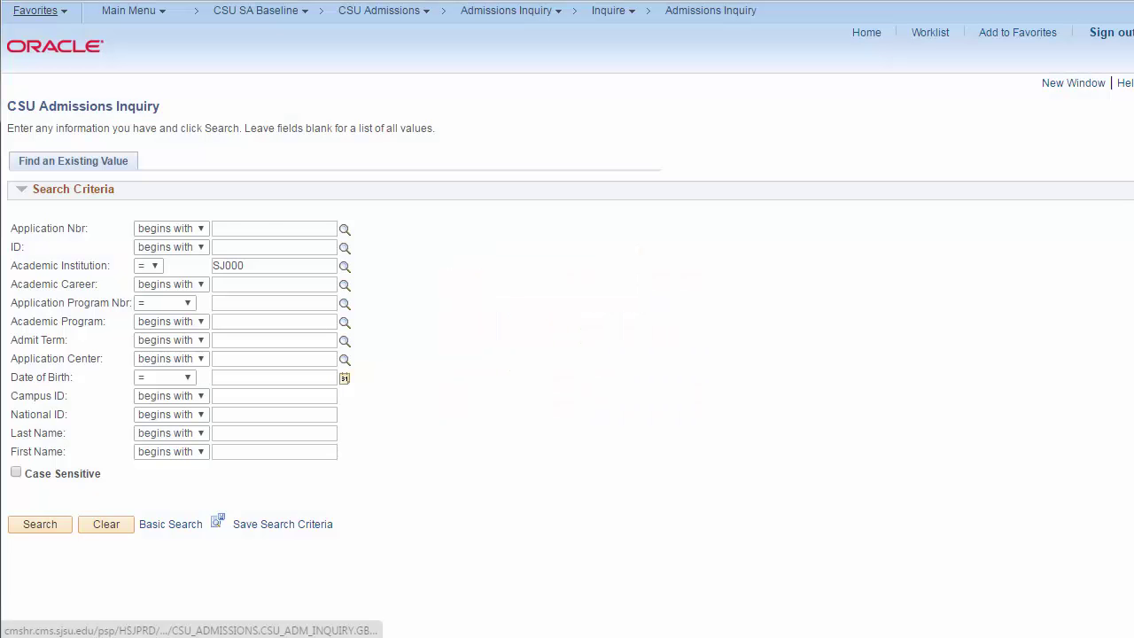
click(36, 11)
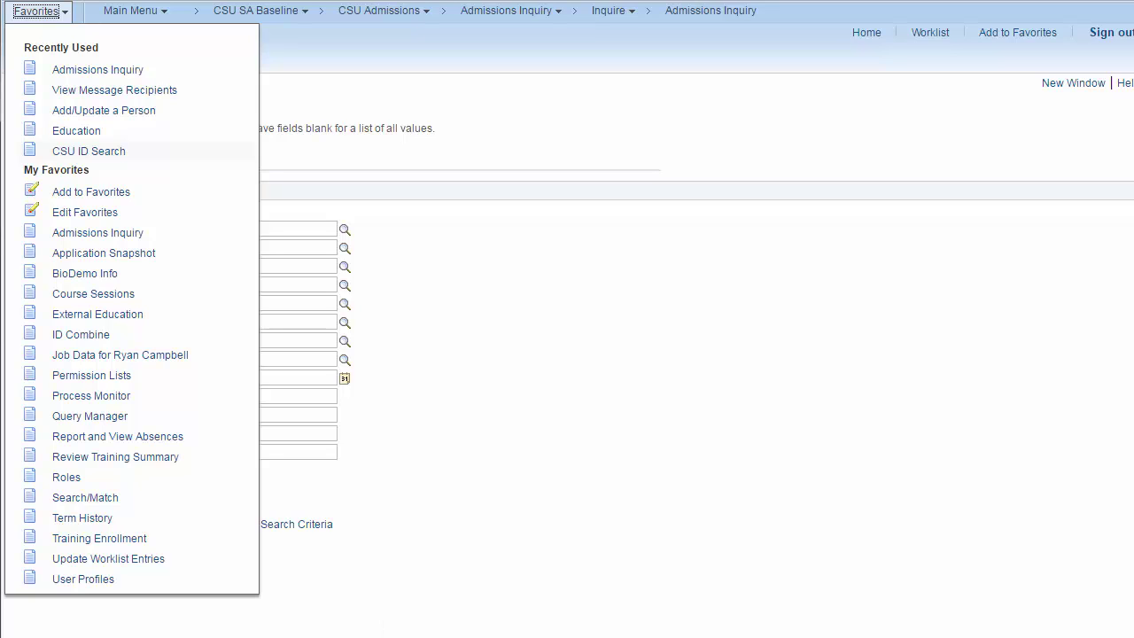
key(Escape)
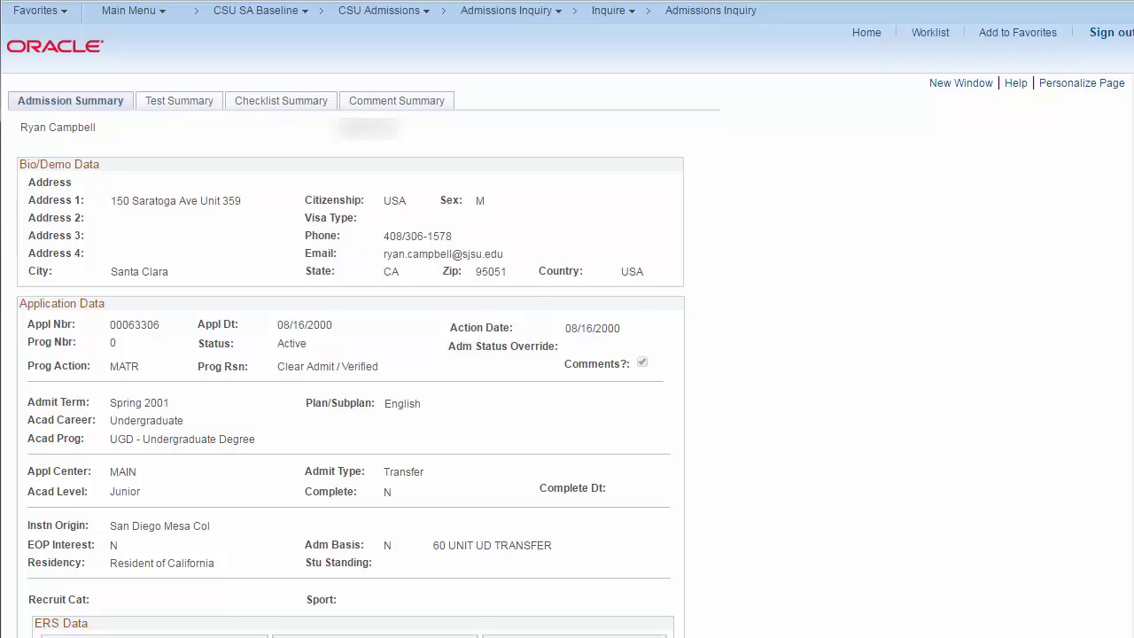
Save the applicant's admission summary as a favorite named with the applicant's first name plus "Application", and open that favorite
click(1018, 32)
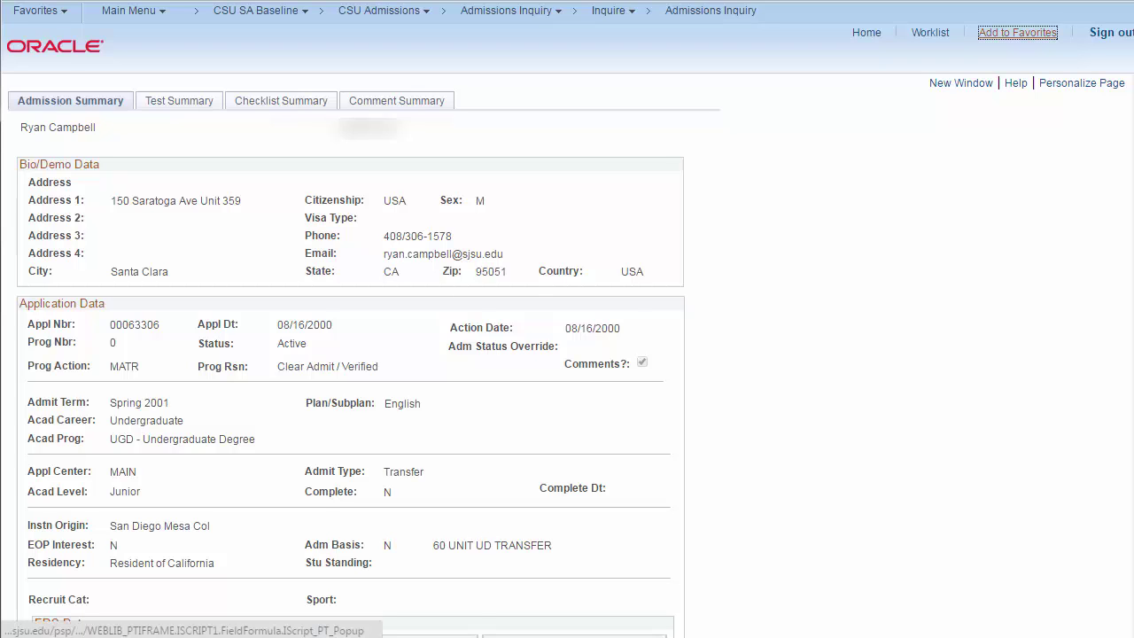
key(ctrl+shift+Left)
key(ctrl+shift+Left)
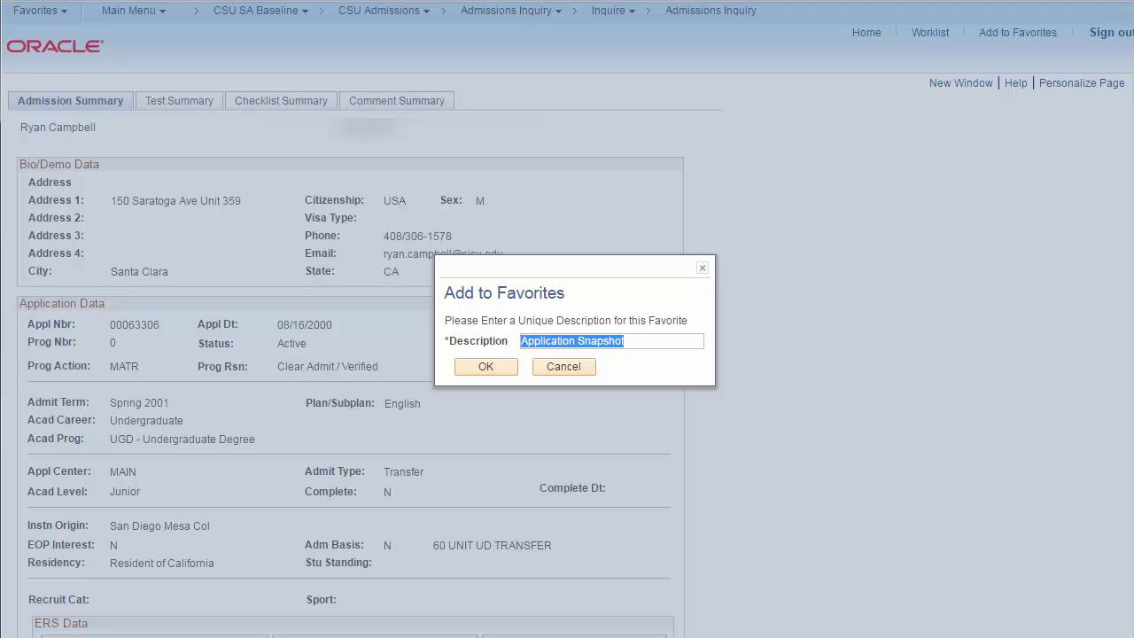
text(Ryans Application)
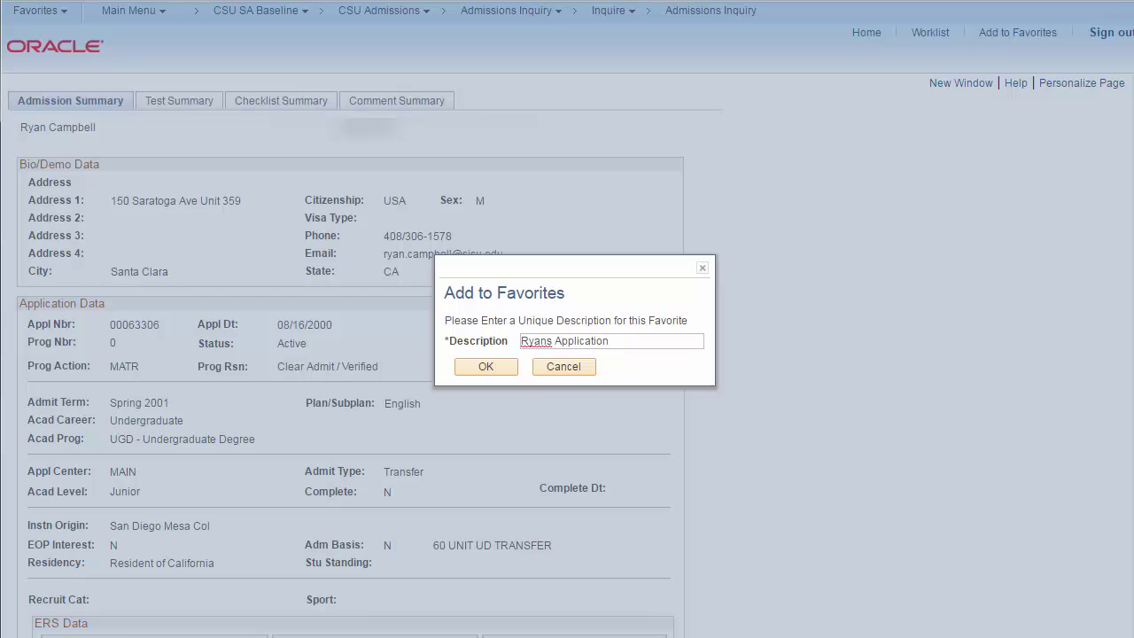
click(486, 367)
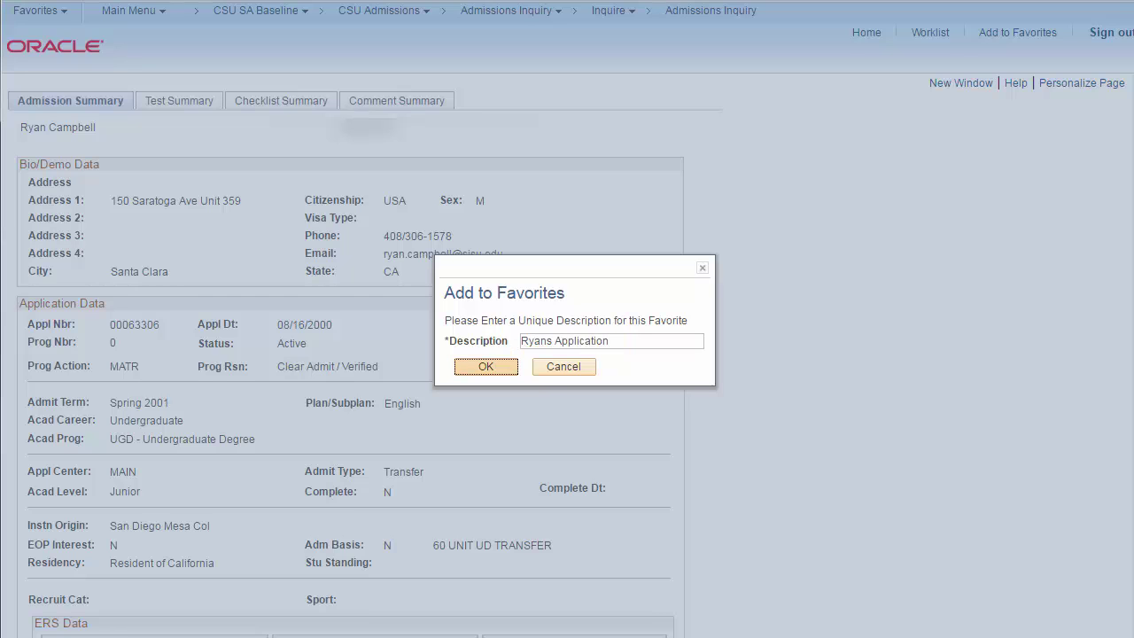
click(585, 339)
click(35, 11)
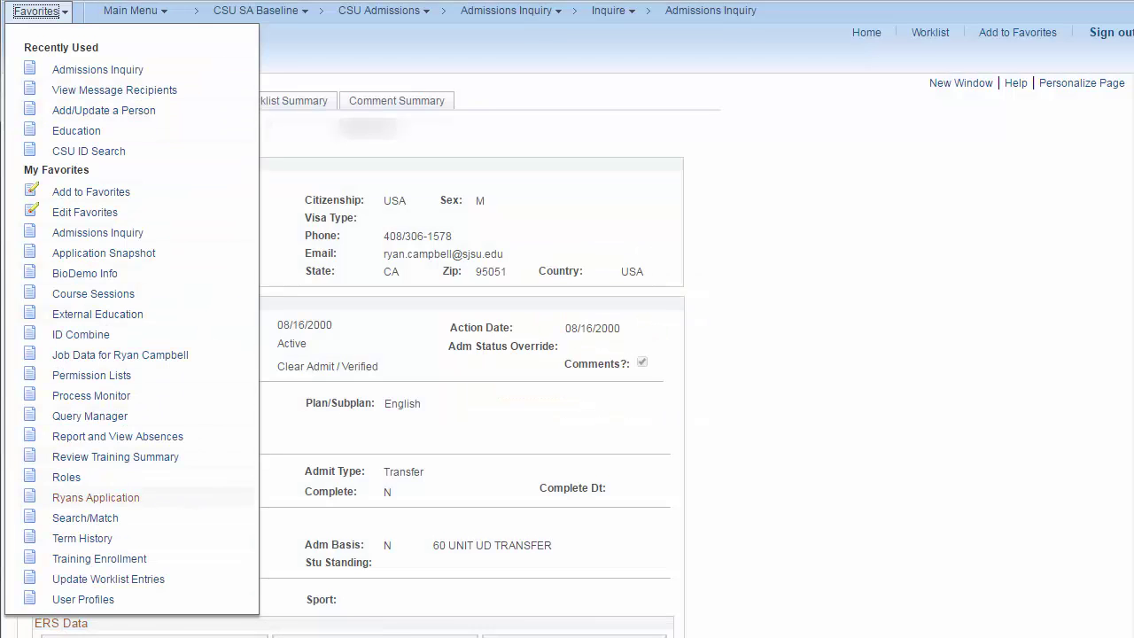
click(96, 497)
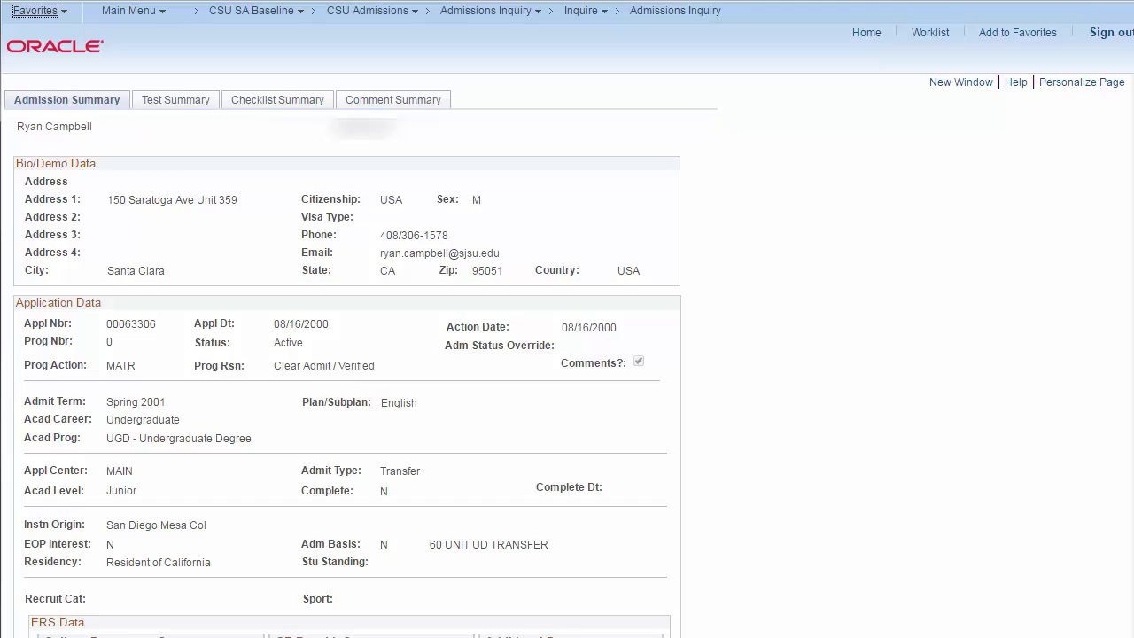
Open the Admissions Inquiry favorite and clear the ID search criterion
click(38, 11)
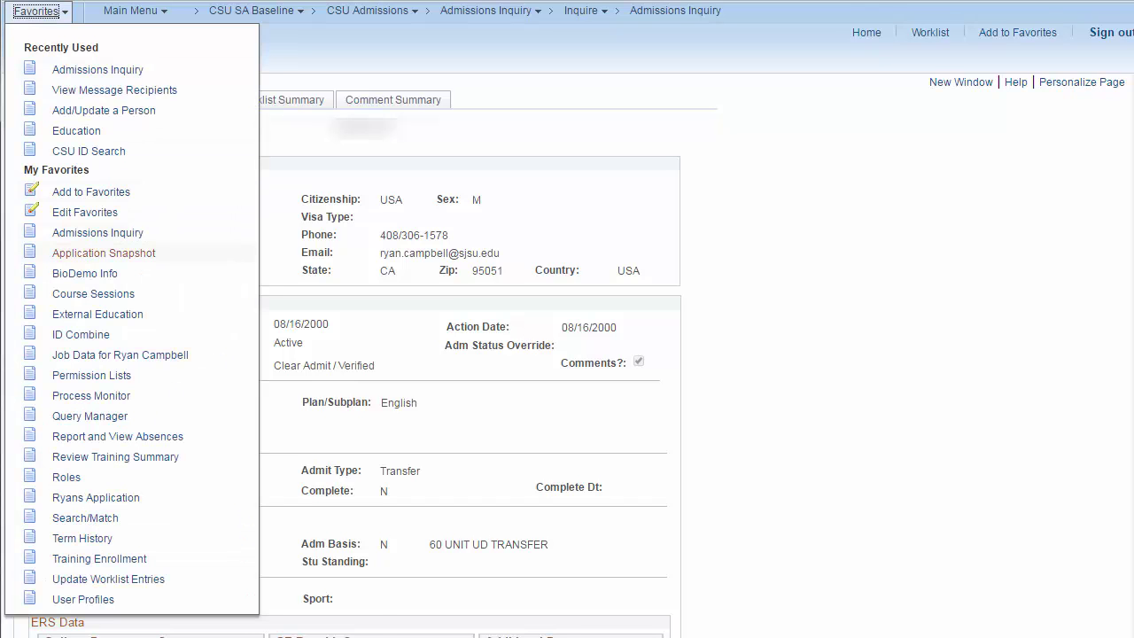
click(97, 232)
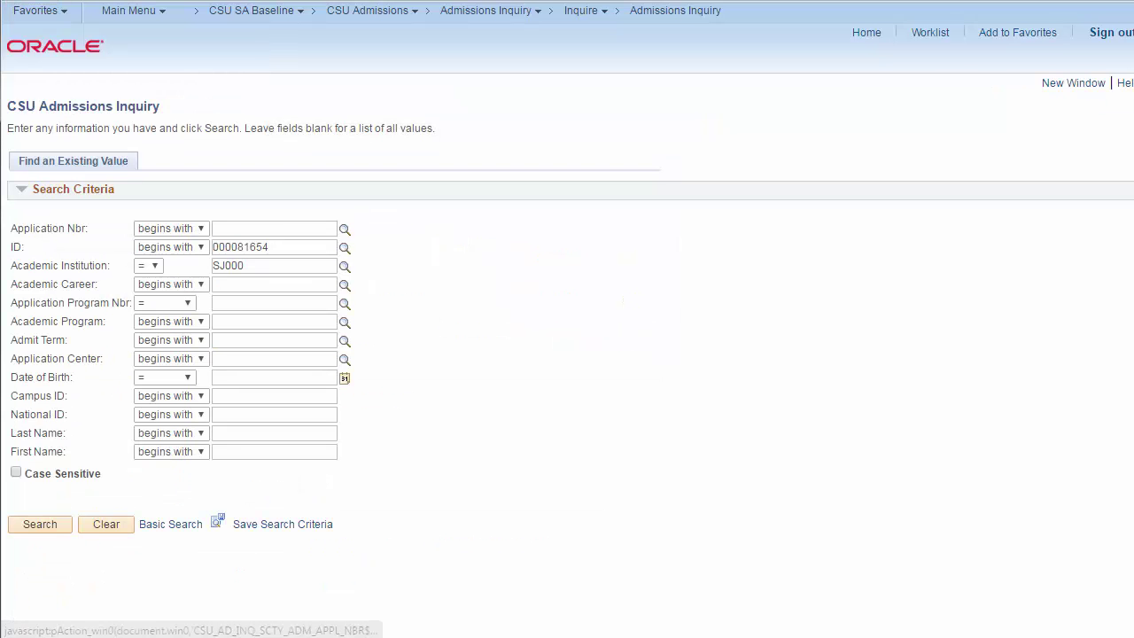
double_click(240, 247)
key(BackSpace)
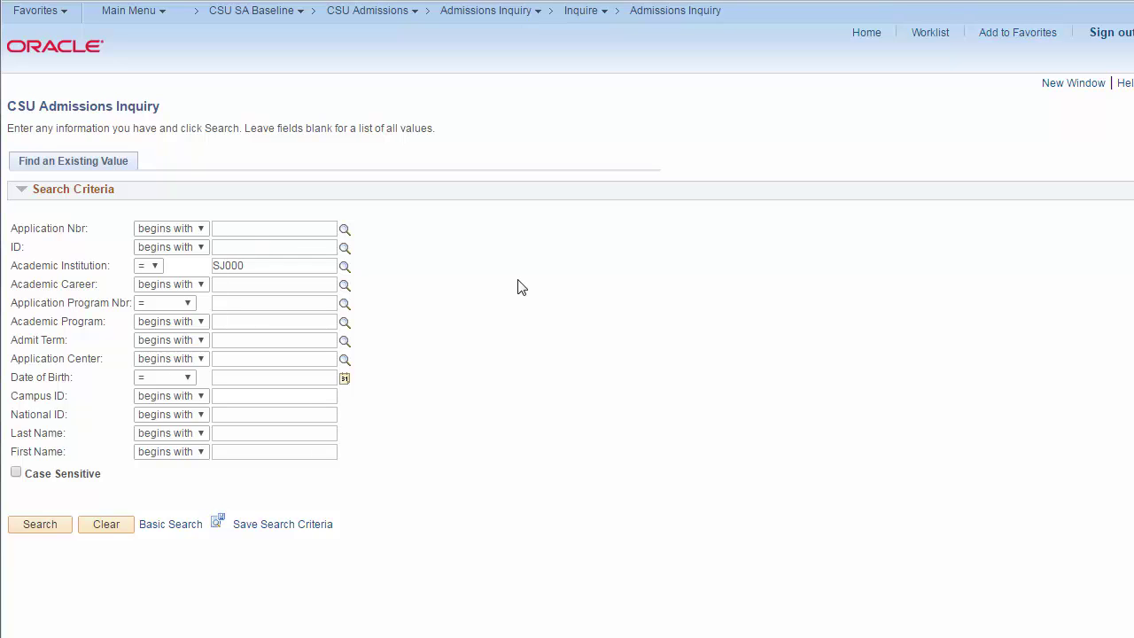
Open the favorites for editing and delete the favorite for one employee's job data
click(38, 11)
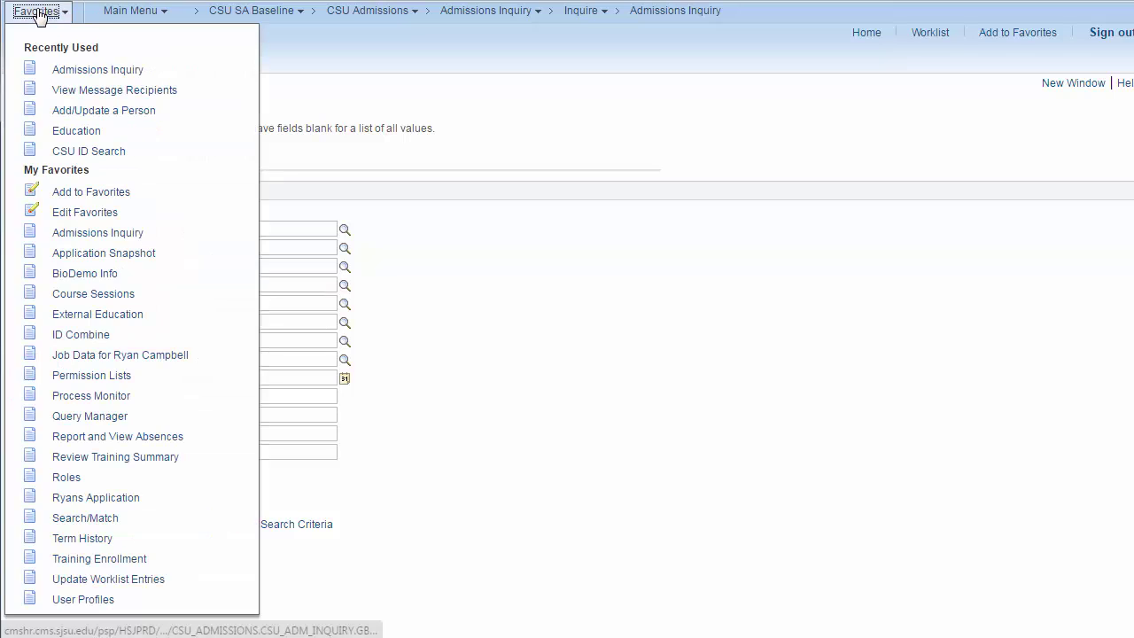
click(91, 215)
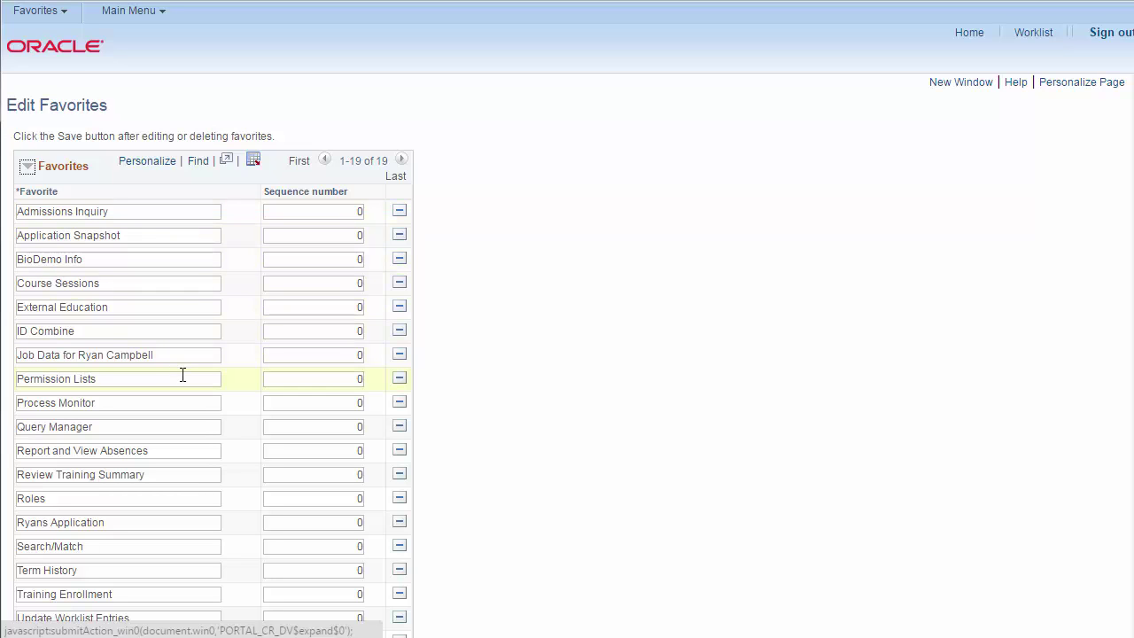
click(399, 359)
click(405, 342)
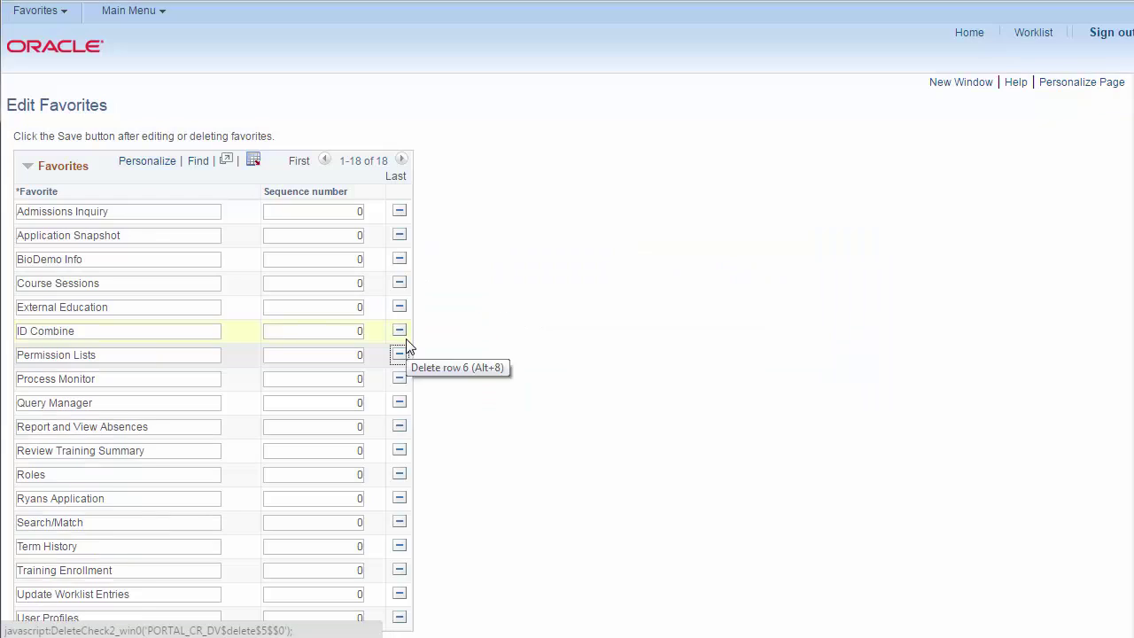
Set the favorites' sequence numbers to 100 for Admissions Inquiry, 200 for Application Snapshot and 400 for Process Monitor, and save
click(341, 216)
text(100)
click(346, 235)
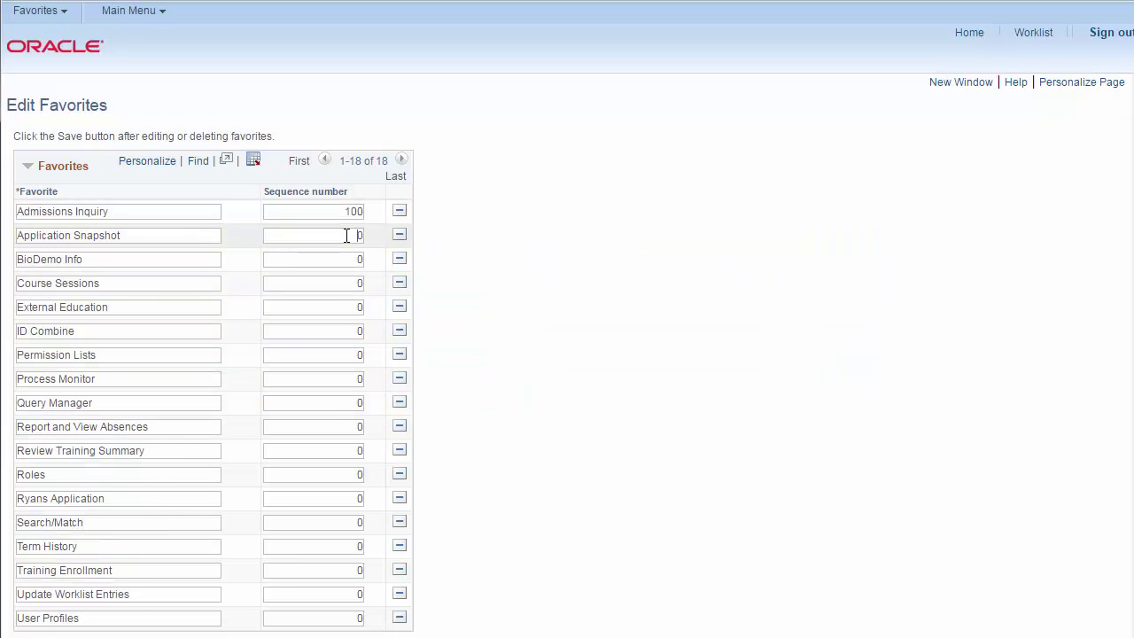
text(10)
click(339, 379)
text(4)
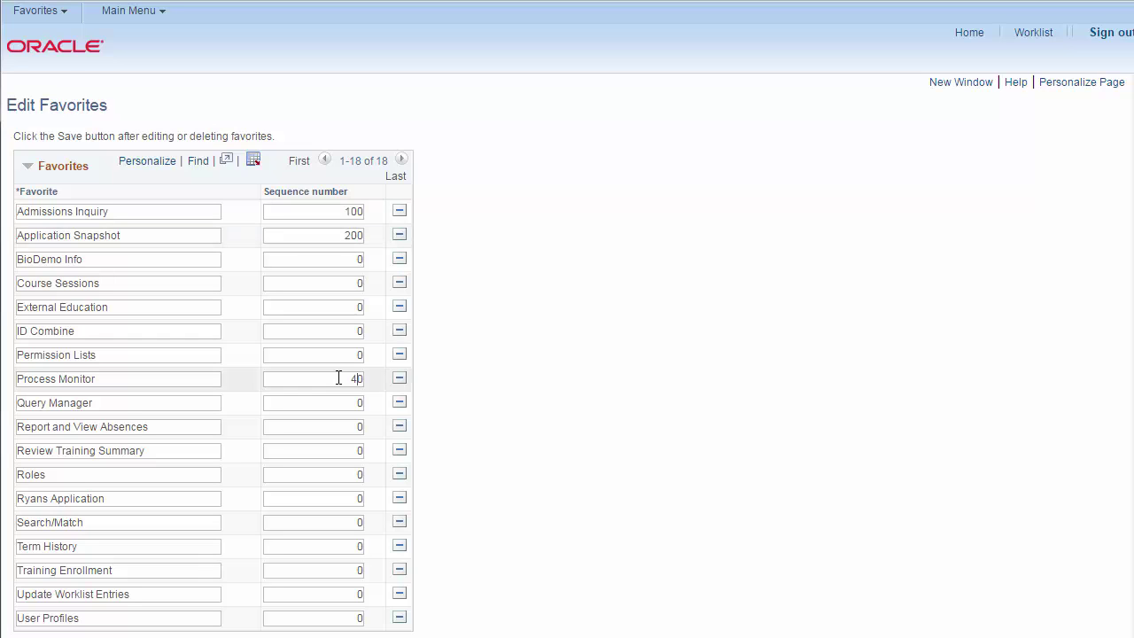
text(0)
scroll(686, 305, down, 2)
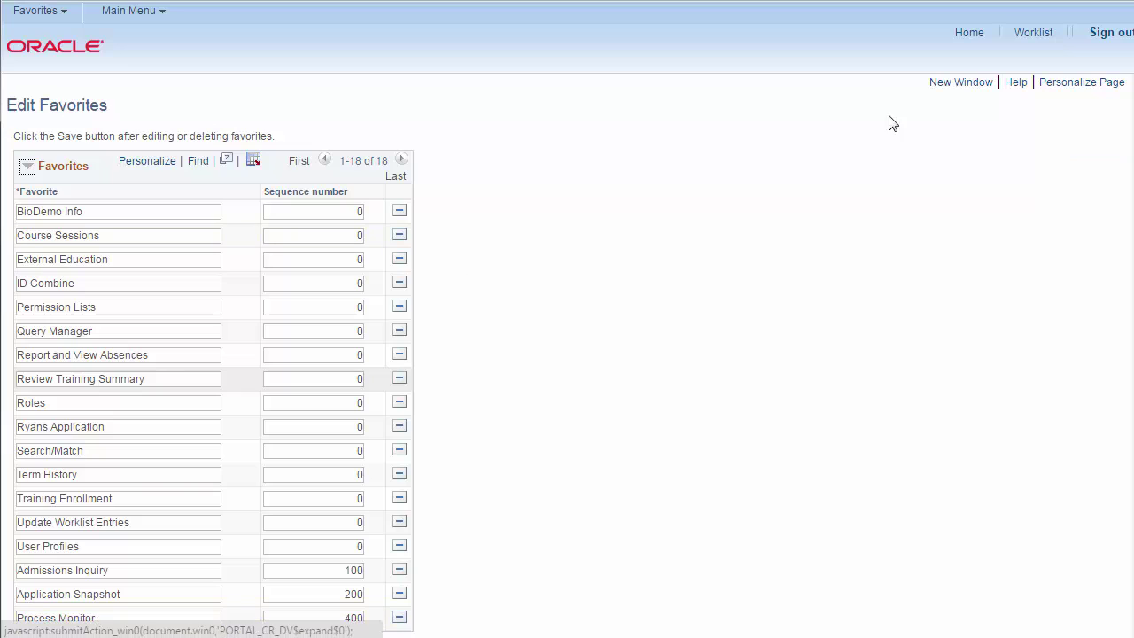
Leave the favorites editor, reopen the recently used Admissions Inquiry page and open an additional window from it
click(972, 35)
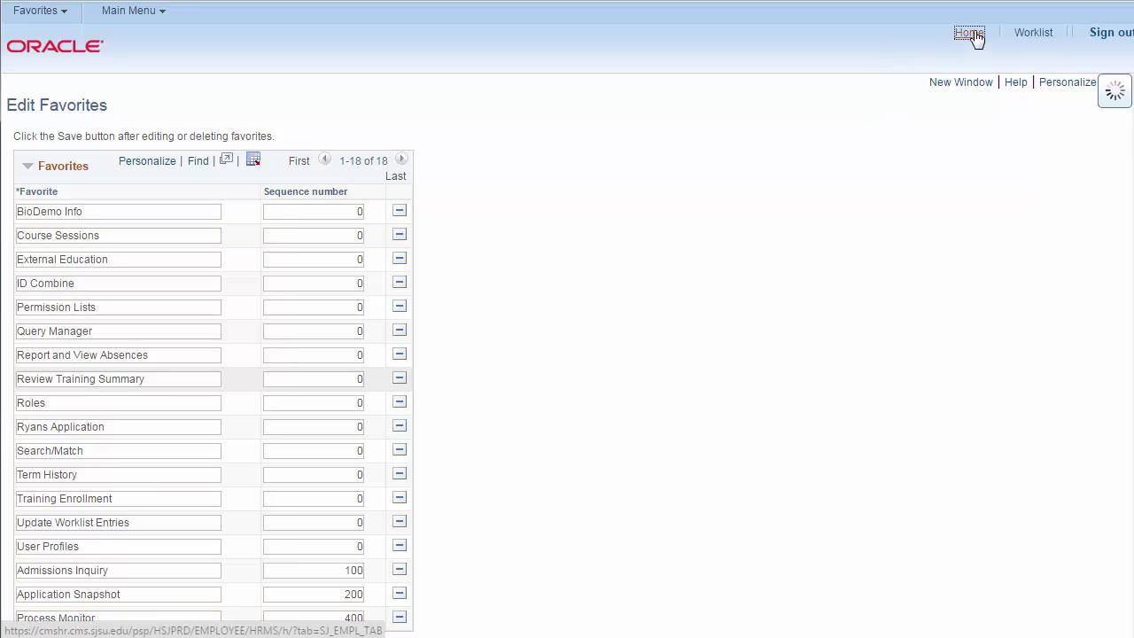
click(39, 11)
click(117, 71)
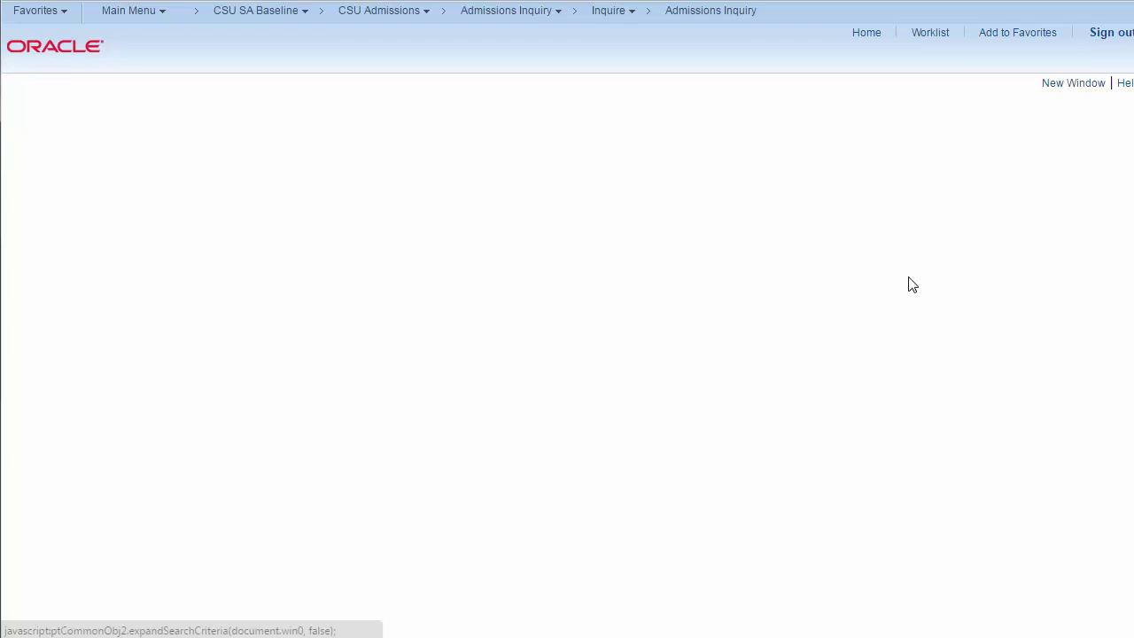
click(1073, 84)
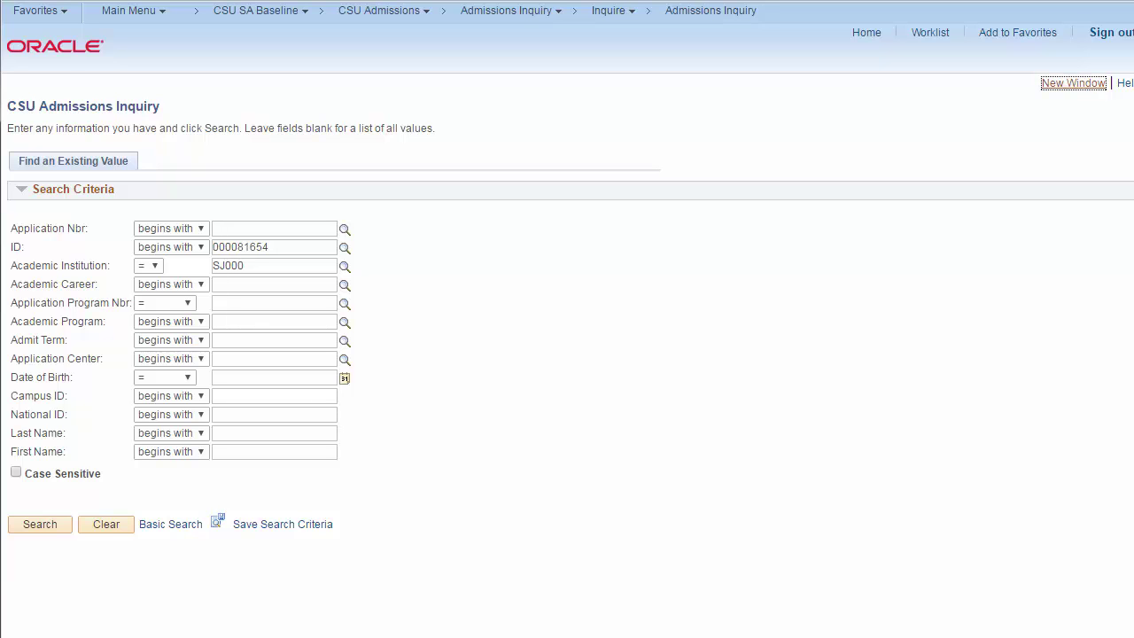
In the new window, open the CSU Benefits Summary page under Benefits, Review Employee Benefits
click(142, 13)
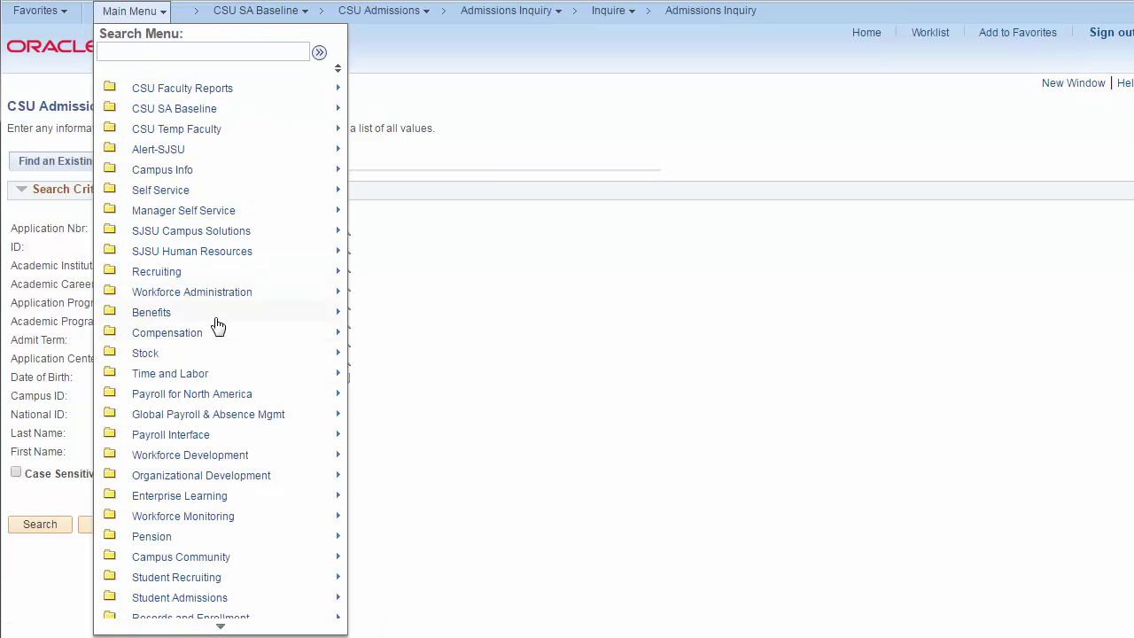
mouse_move(266, 314)
mouse_move(446, 332)
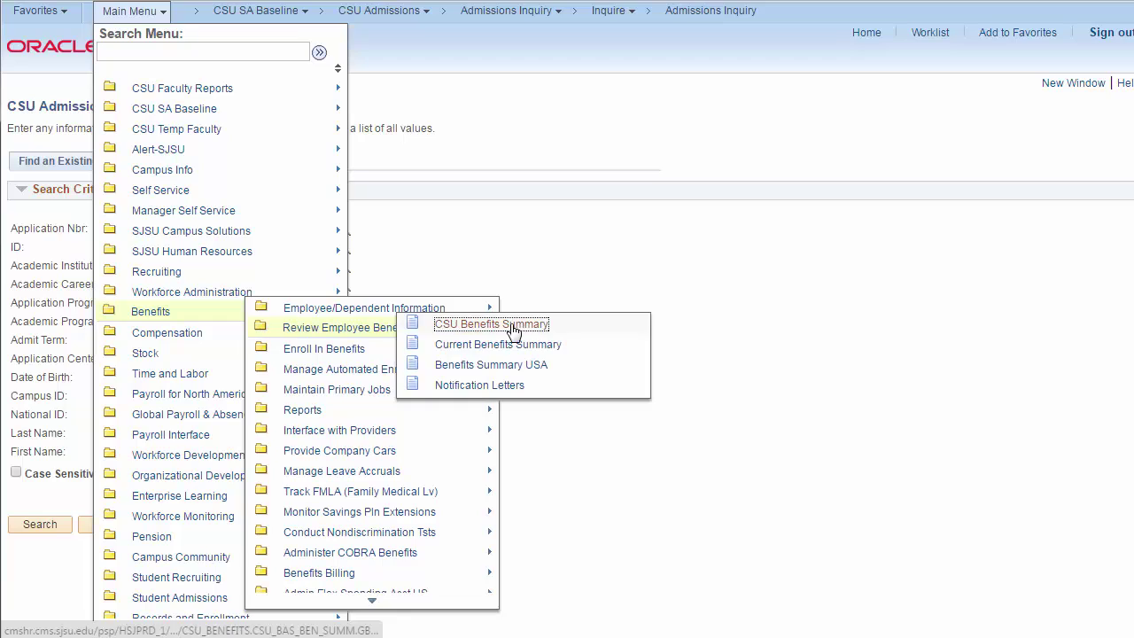
click(510, 254)
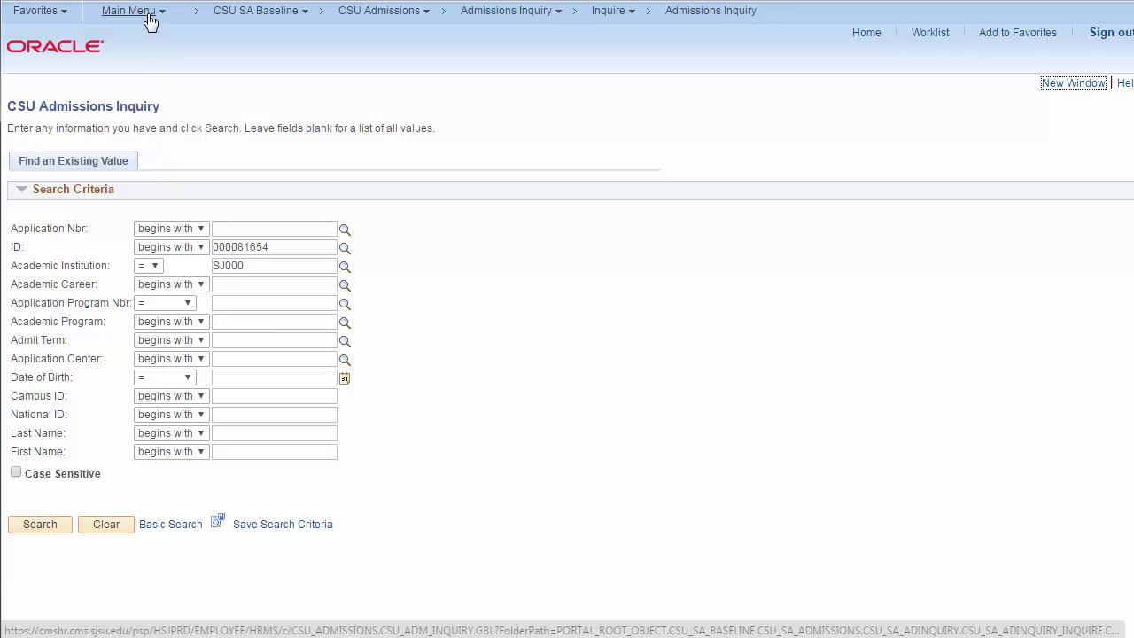
Search the menu for "External Education" and open the External Education page under Records and Enrollment, Transfer Credit Evaluation
click(150, 18)
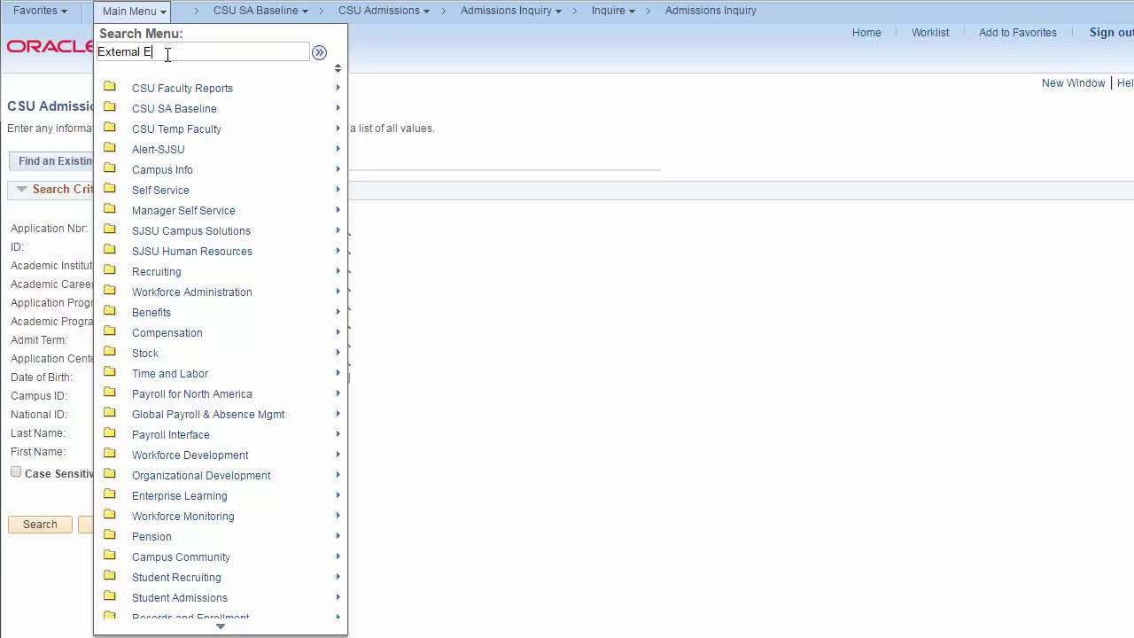
text(External Education)
key(Return)
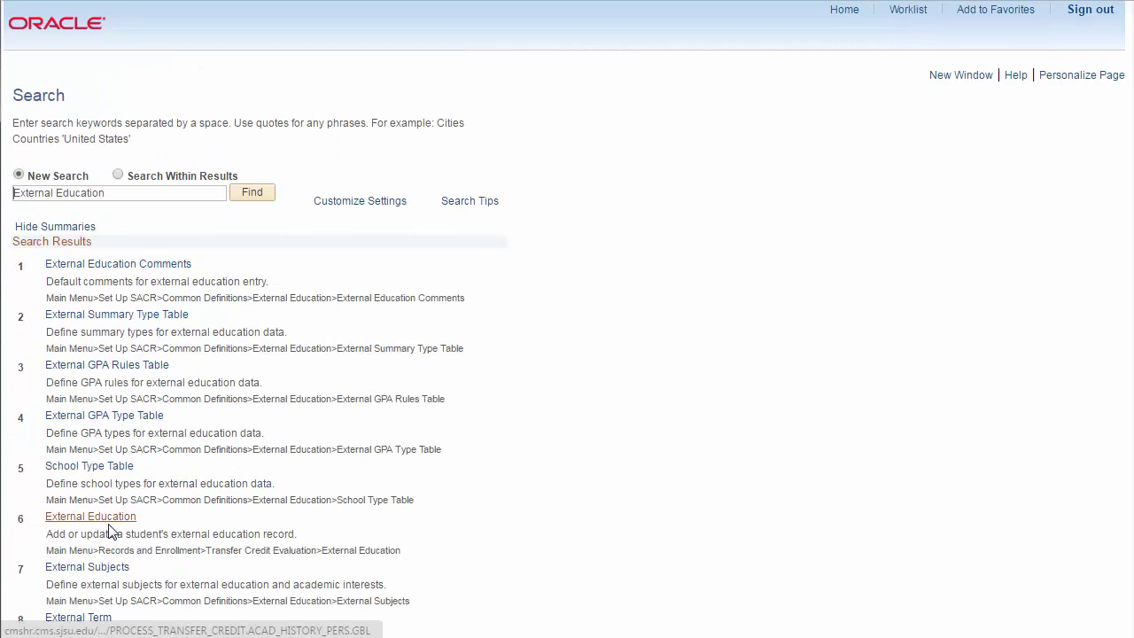
click(104, 522)
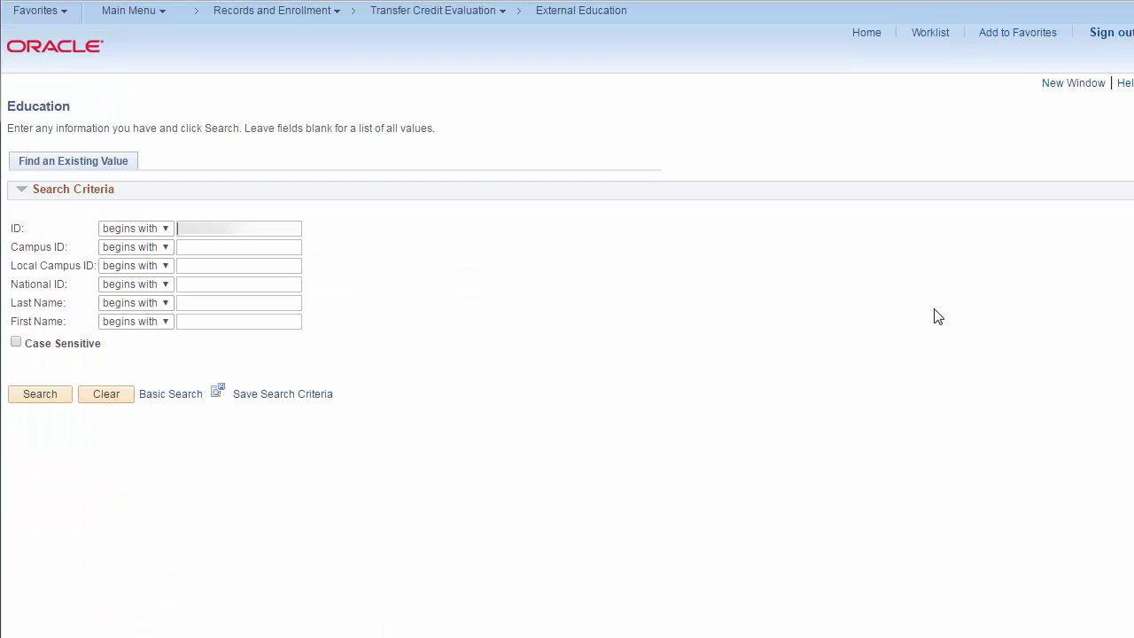